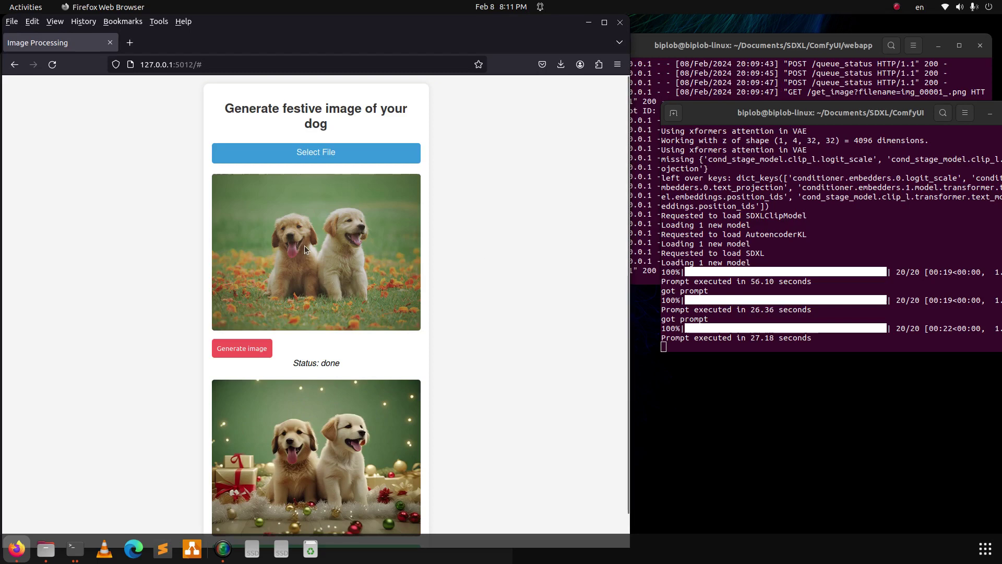
scroll(313, 255, "down", 1)
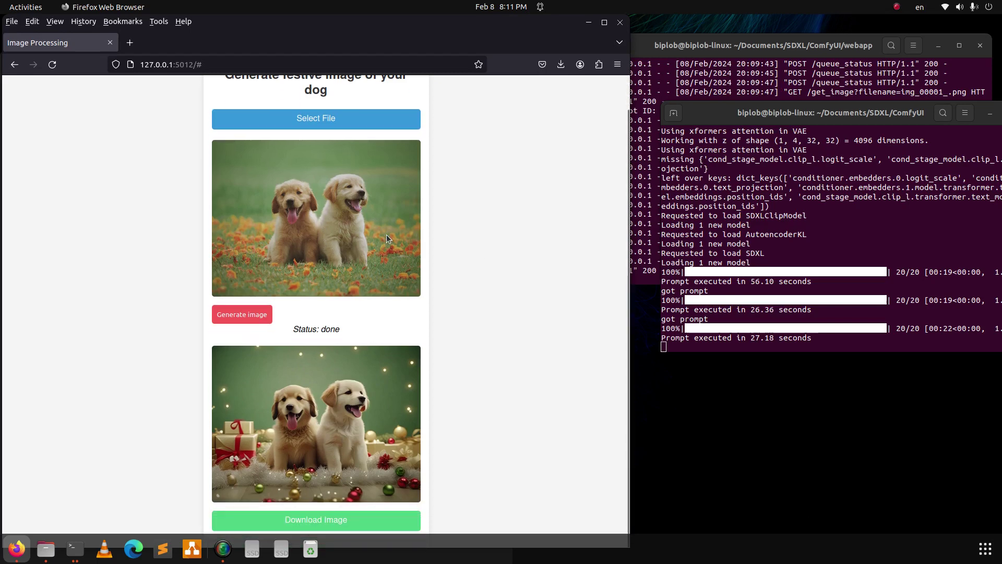
scroll(386, 235, "up", 1)
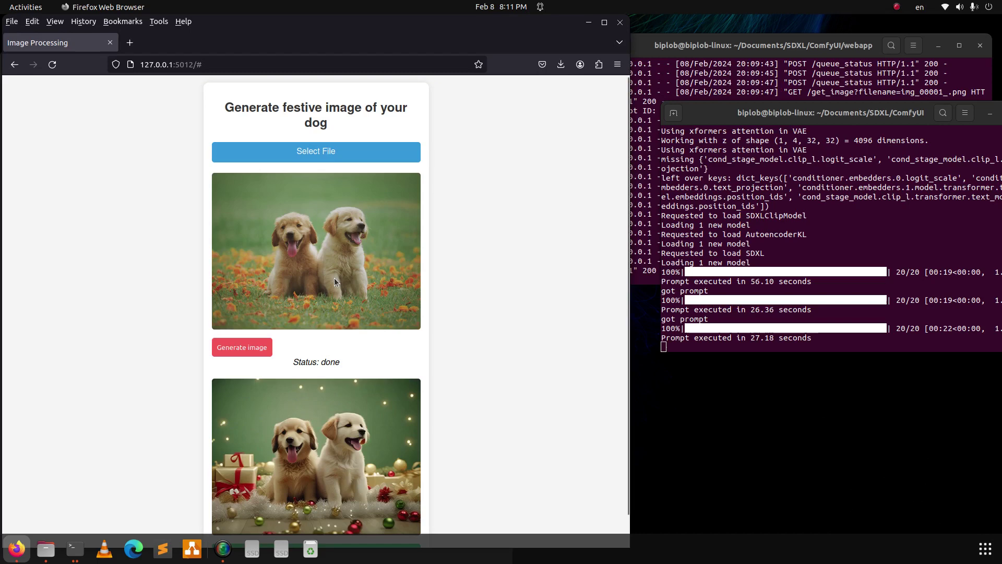
scroll(334, 278, "down", 1)
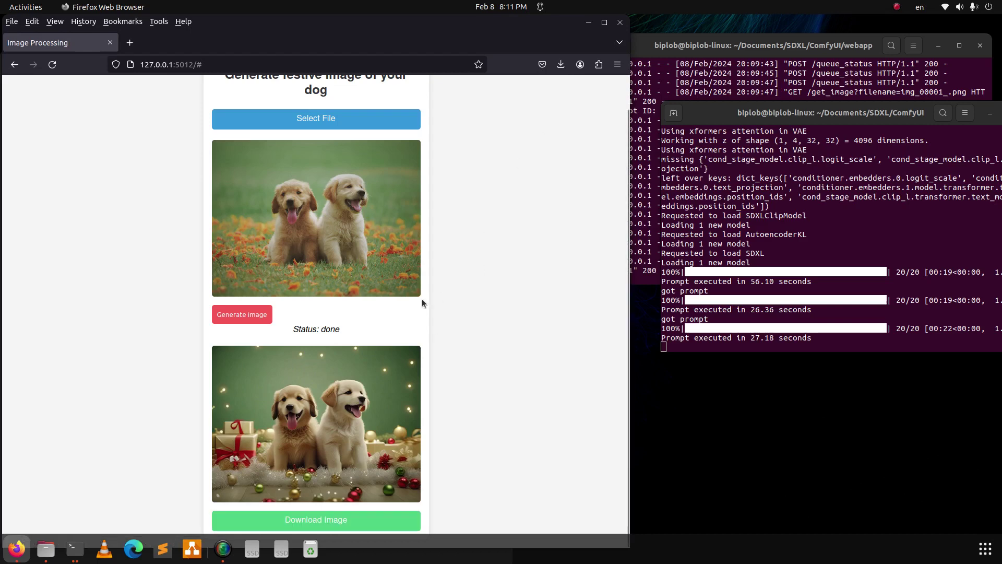
scroll(423, 302, "up", 1)
Open the previously downloaded festive image from recent downloads, reposition its viewer, then close it.
left_click(561, 64)
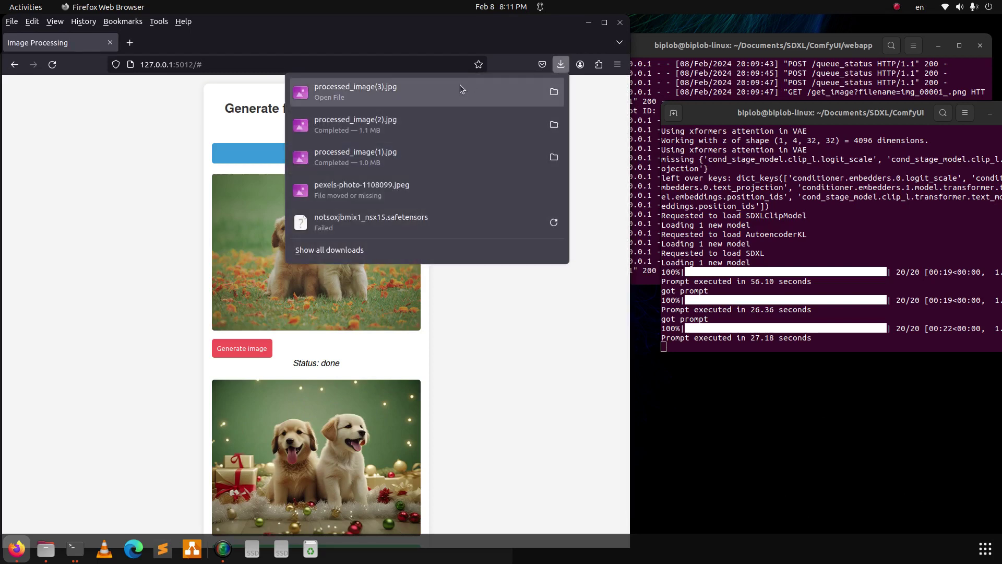
left_click(441, 91)
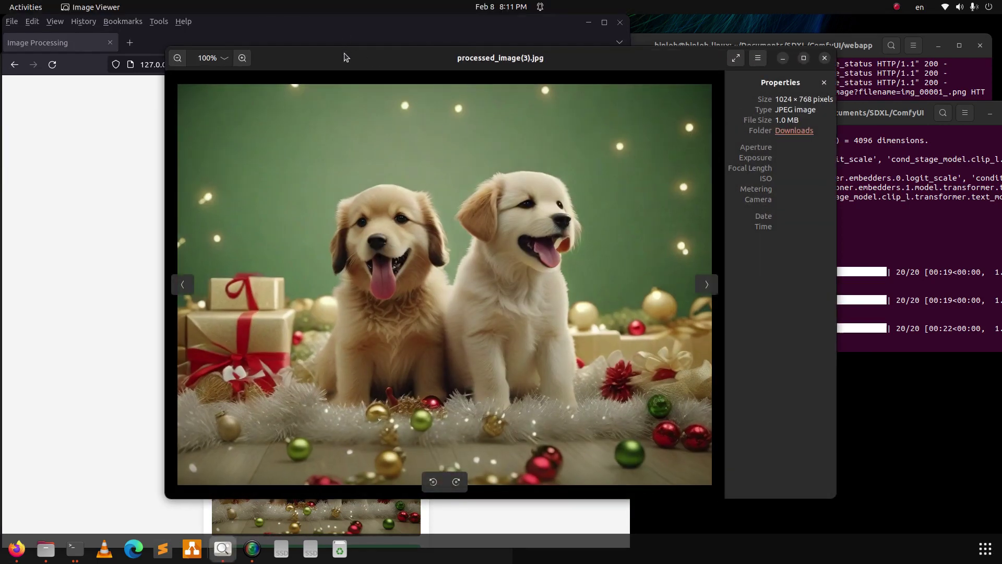
mouse_move(342, 55)
left_mouse_down()
mouse_move(431, 44)
mouse_move(426, 56)
left_mouse_up()
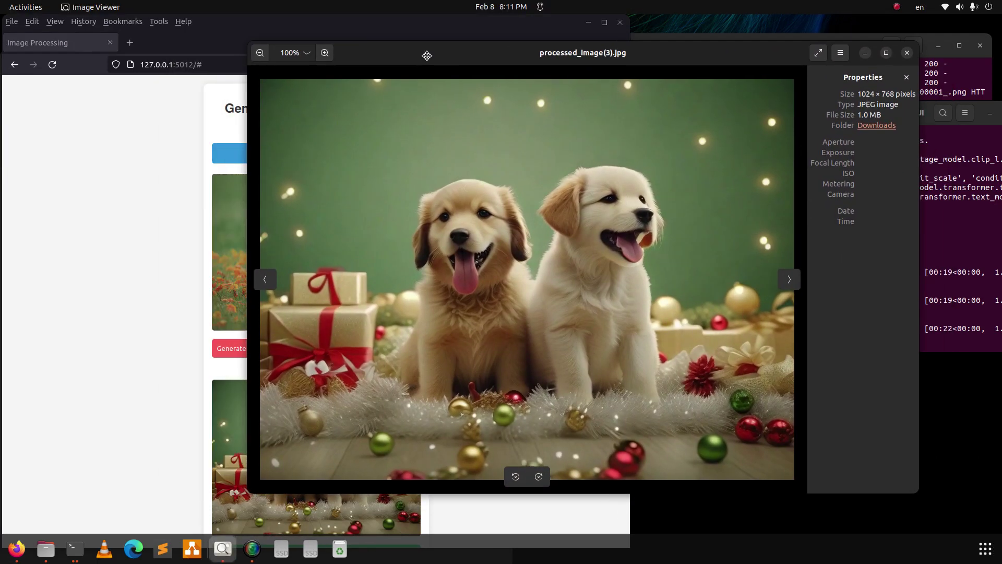
left_click(908, 53)
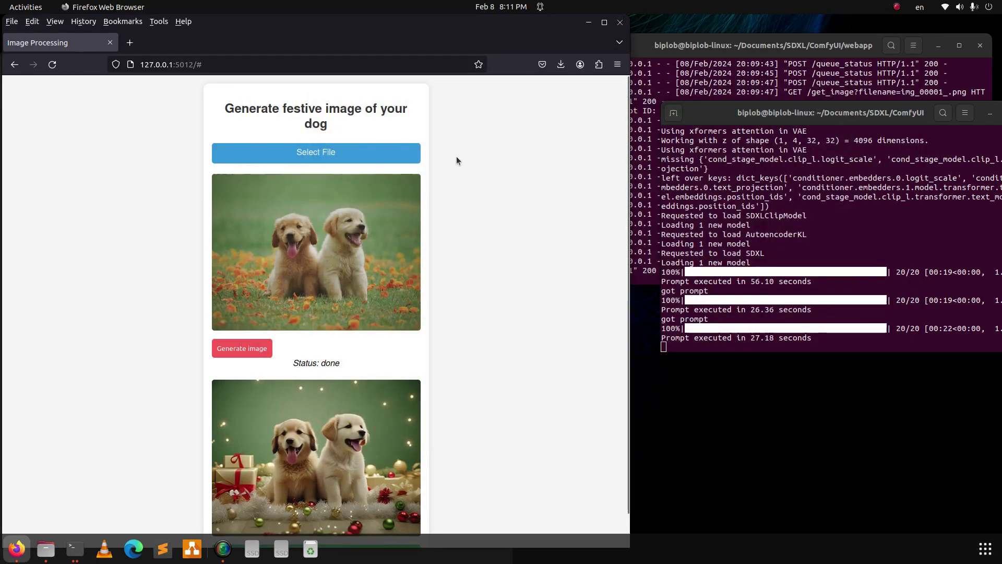
Upload the puppy photo 1.jpg and generate a festive image from it.
left_click(344, 154)
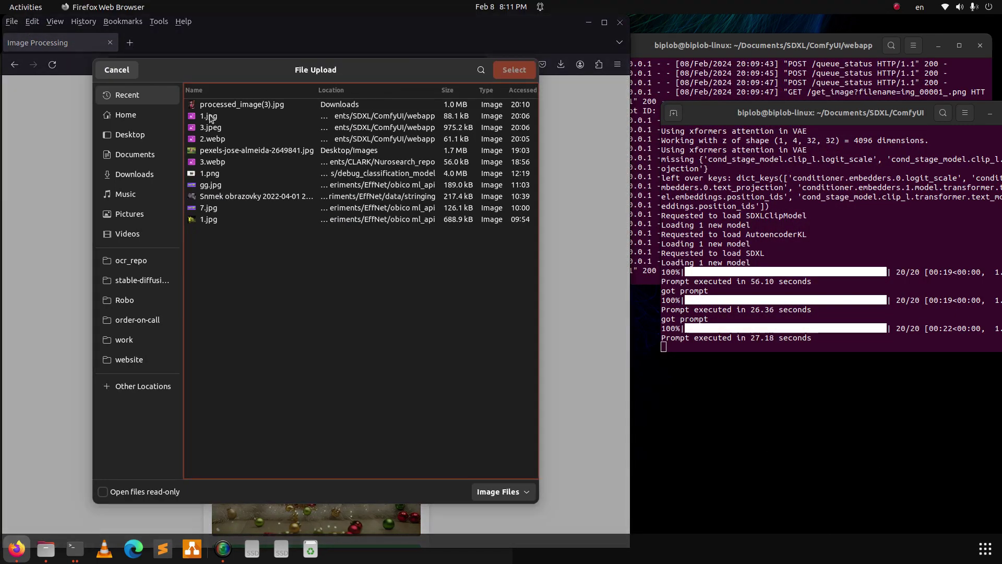
double_click(209, 117)
scroll(321, 207, "down", 3)
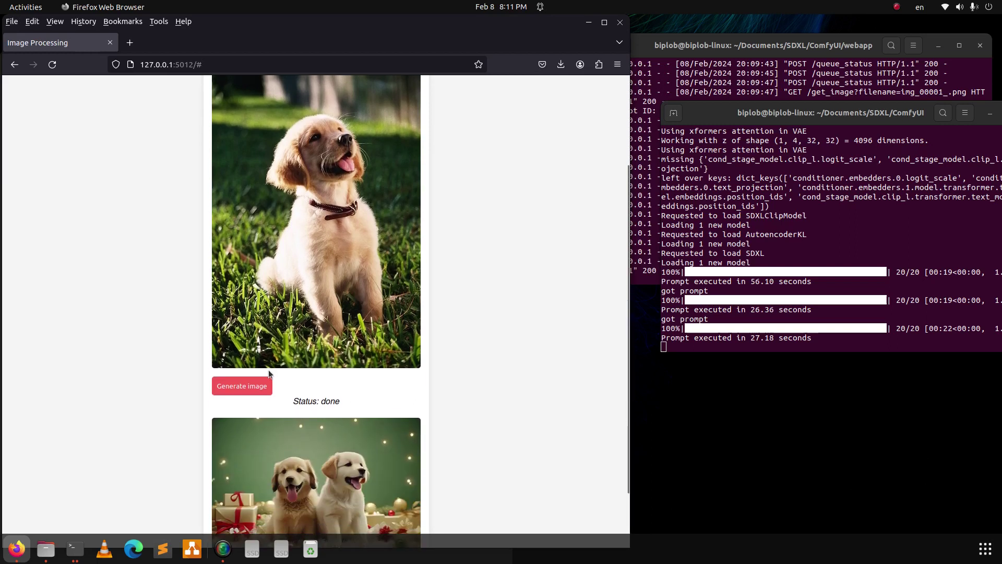
left_click(242, 384)
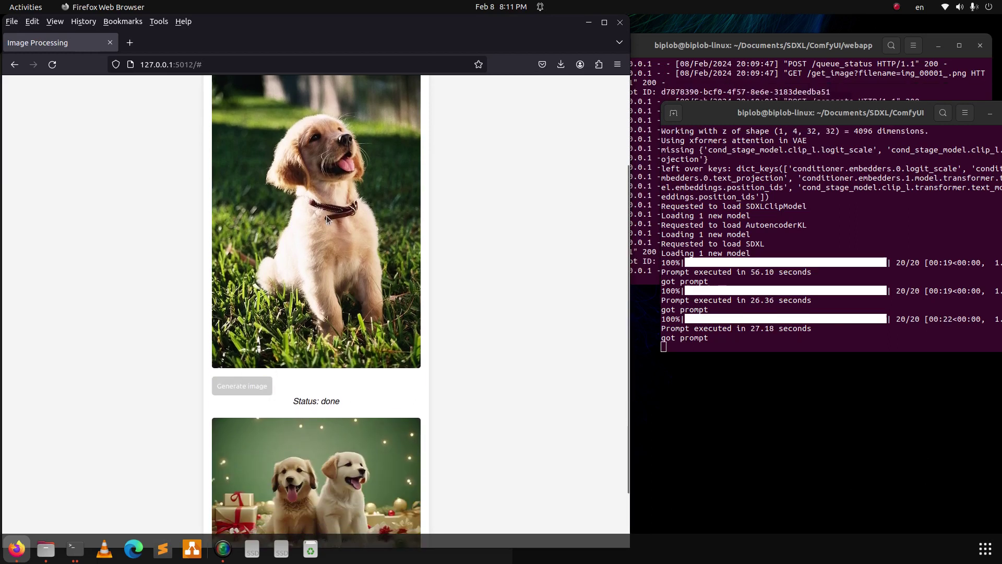
scroll(389, 304, "down", 1)
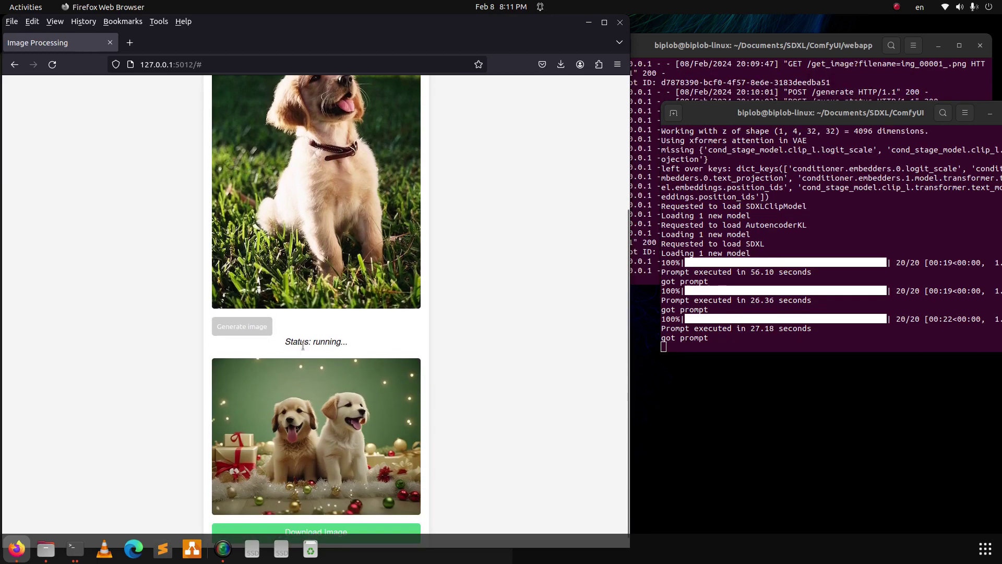
scroll(334, 338, "down", 1)
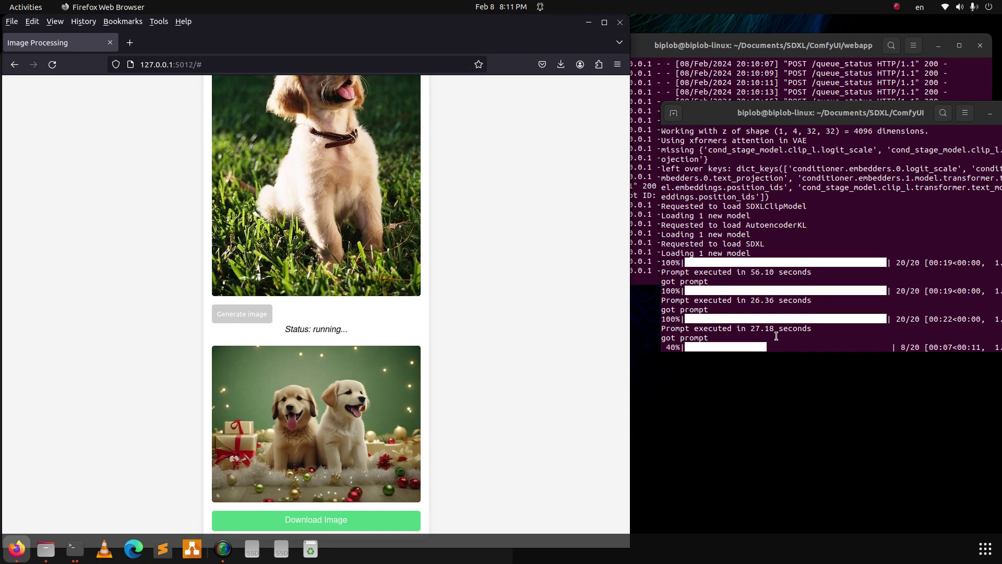
scroll(474, 362, "up", 1)
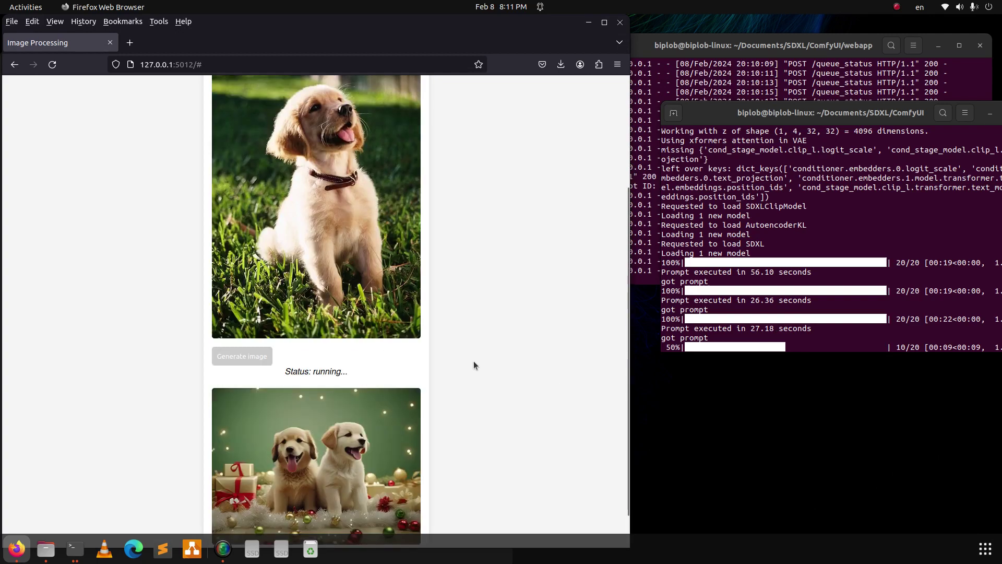
scroll(474, 364, "up", 1)
scroll(474, 365, "up", 1)
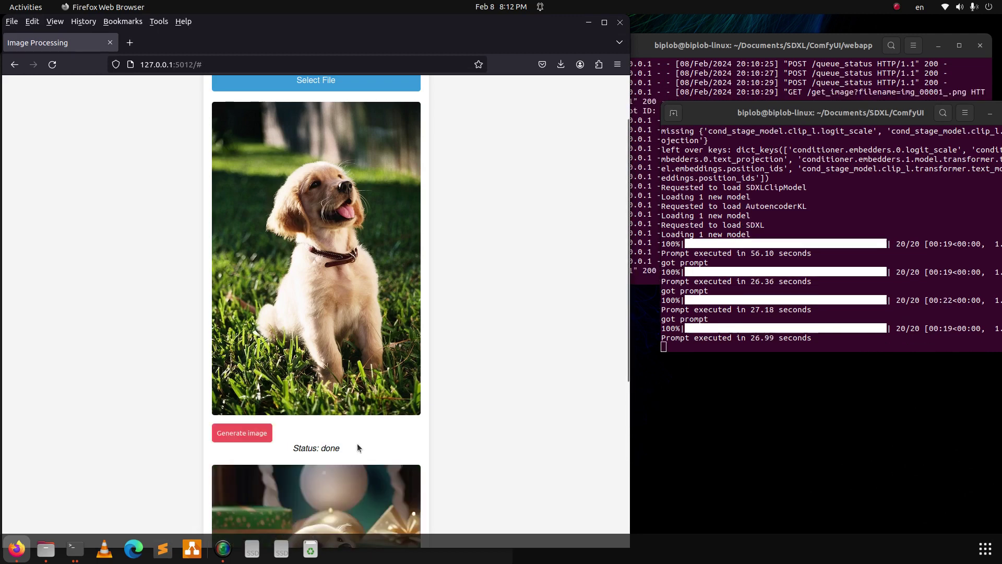
scroll(357, 444, "down", 3)
scroll(372, 444, "down", 2)
scroll(372, 444, "down", 1)
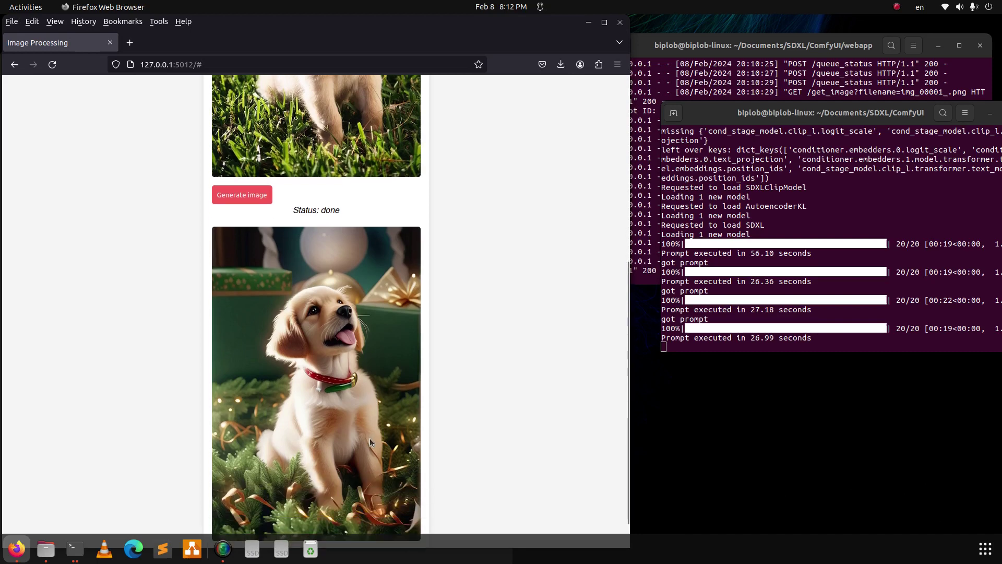
scroll(372, 415, "down", 1)
scroll(383, 330, "up", 5)
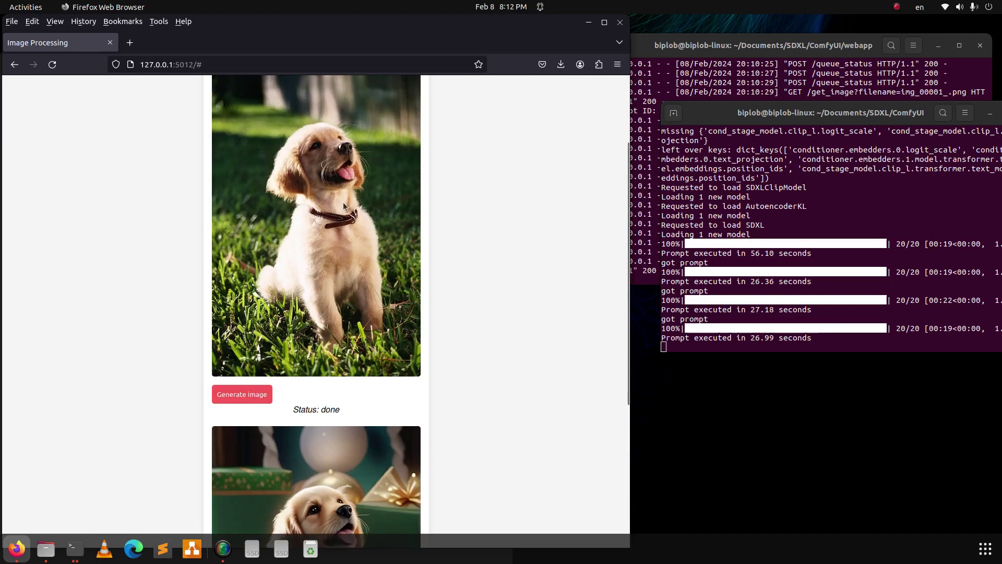
scroll(344, 202, "down", 3)
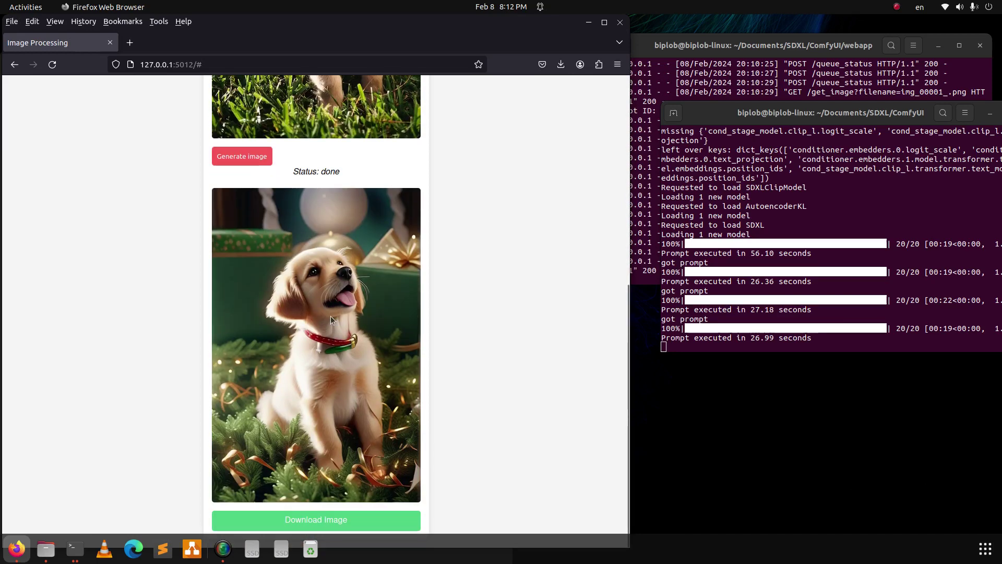
scroll(341, 313, "up", 3)
scroll(341, 314, "down", 3)
Download the generated festive puppy image as processed_image(4).jpg.
left_click(315, 520)
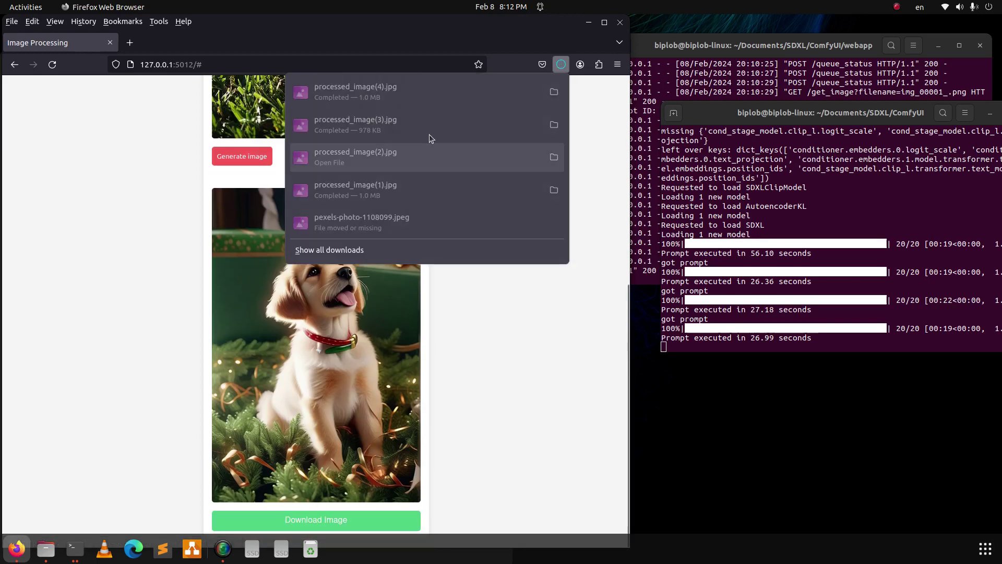
Open processed_image(4).jpg in Image Viewer and pan to inspect the puppy's collar and face.
left_click(419, 93)
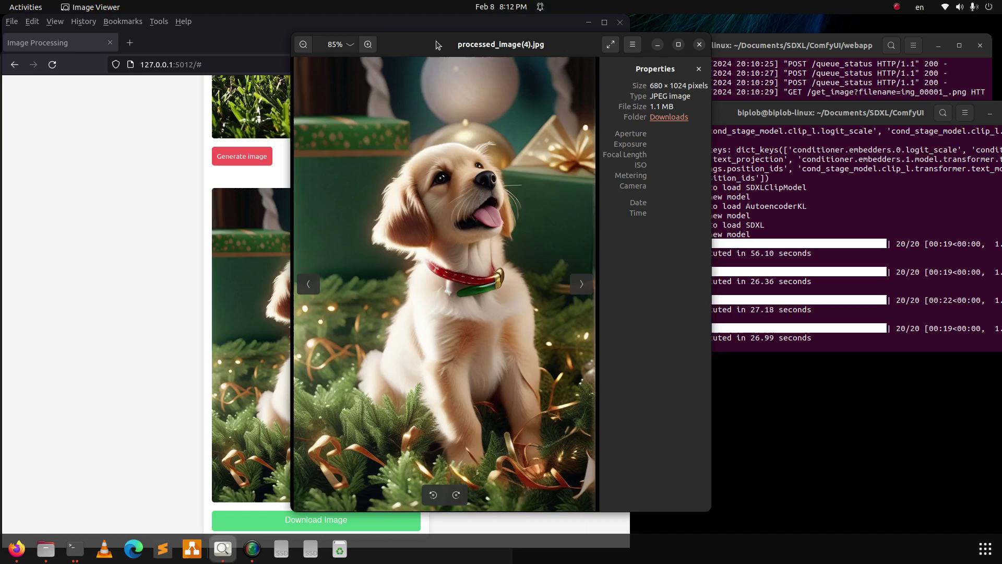
left_click_drag(453, 43, 548, 46)
scroll(509, 207, "up", 2)
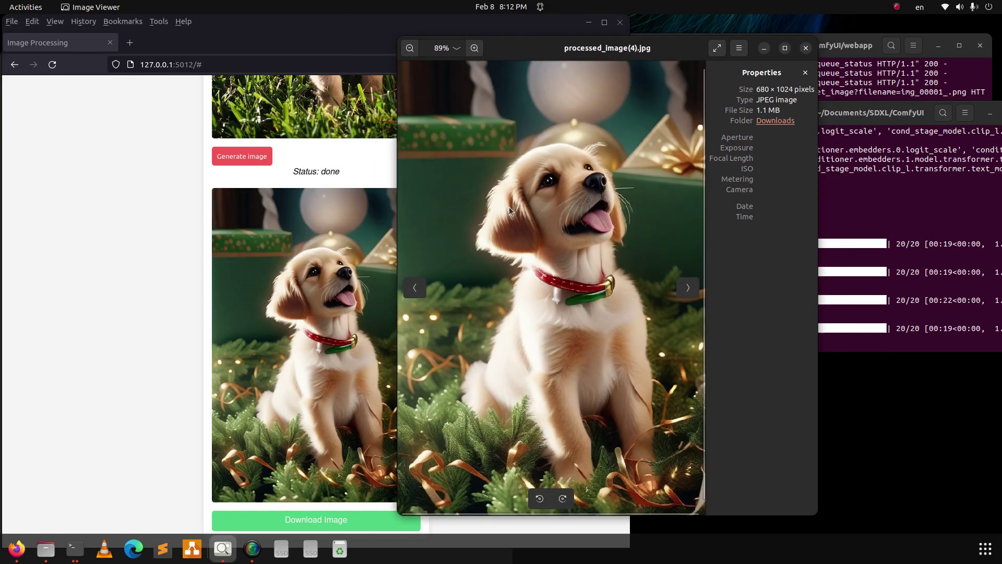
scroll(534, 205, "up", 1)
scroll(531, 145, "up", 2)
scroll(544, 332, "down", 2)
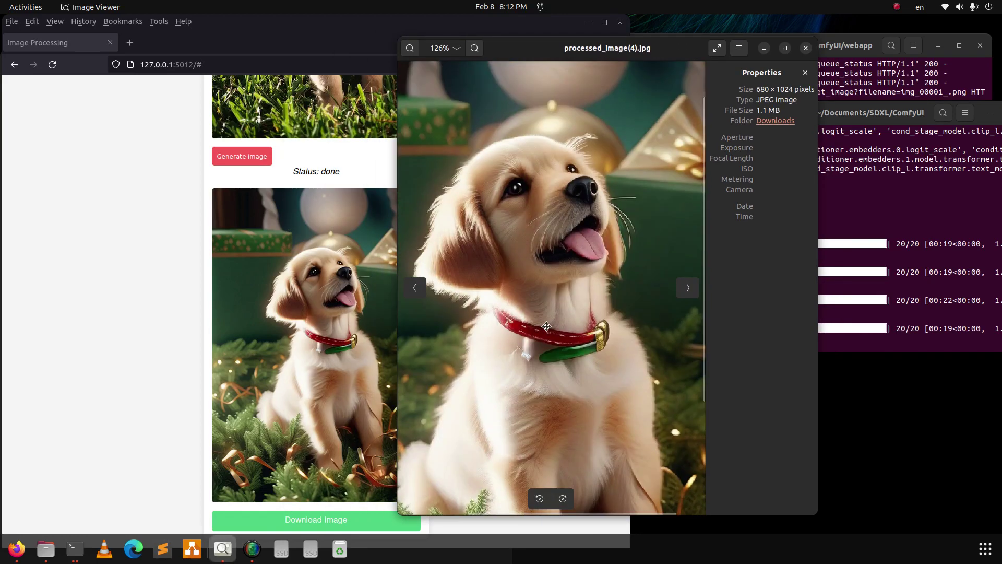
scroll(547, 331, "down", 1)
scroll(547, 330, "down", 1)
scroll(557, 356, "down", 1)
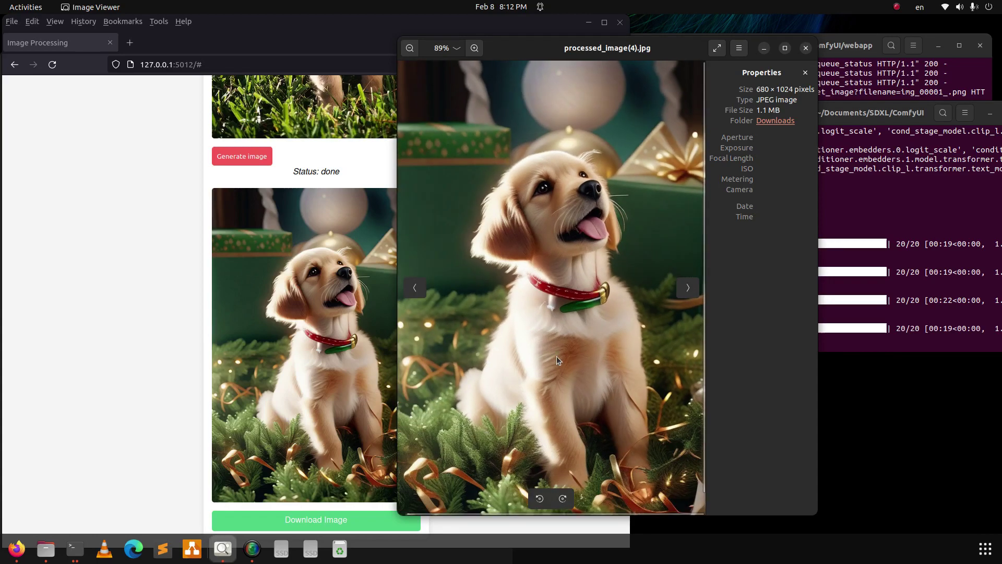
left_click_drag(570, 343, 528, 304)
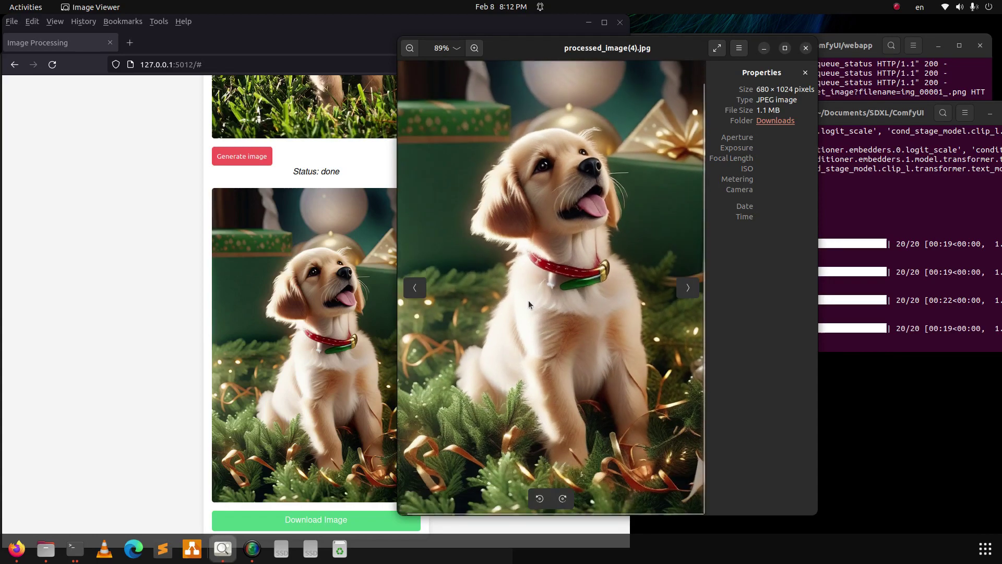
Close the puppy image, upload golden retriever photo 2.webp, and generate its festive version.
left_click(805, 49)
scroll(458, 228, "up", 3)
scroll(457, 228, "up", 2)
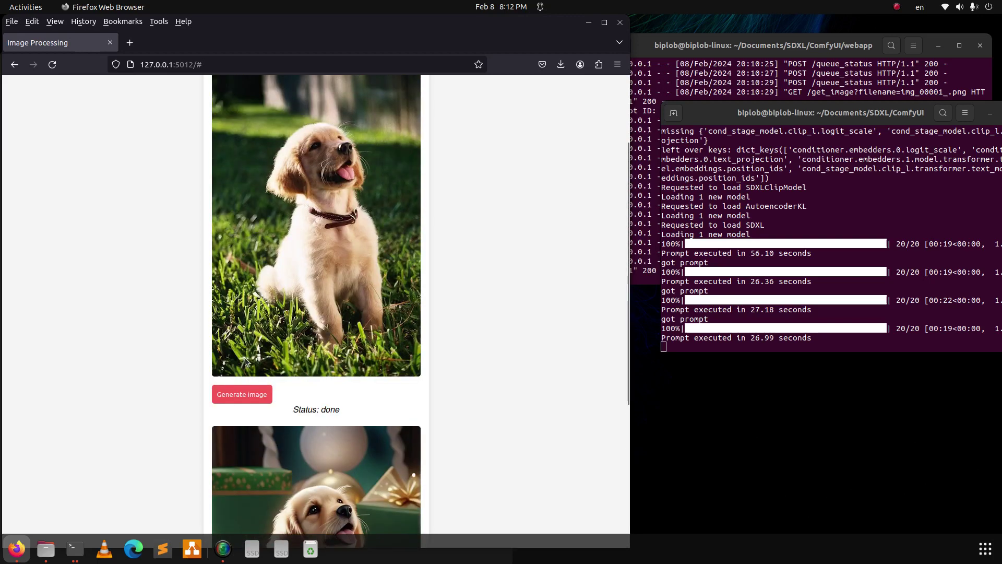
scroll(353, 196, "up", 3)
left_click(317, 152)
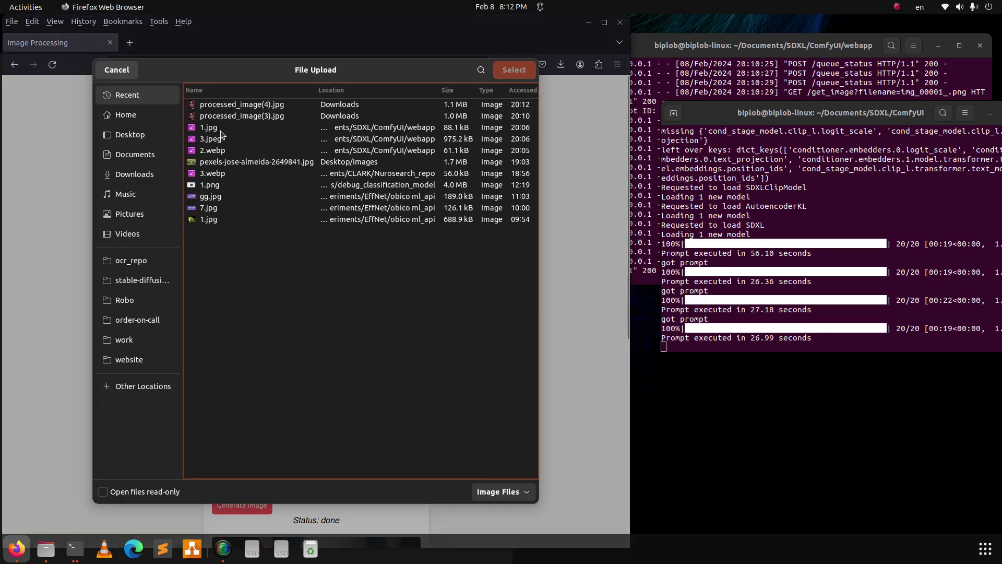
double_click(212, 149)
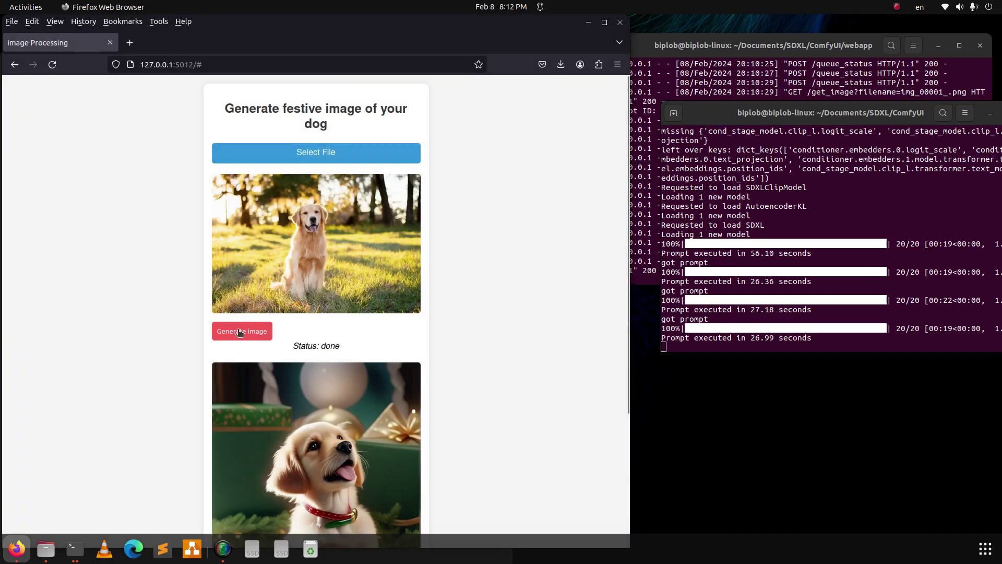
left_click(240, 332)
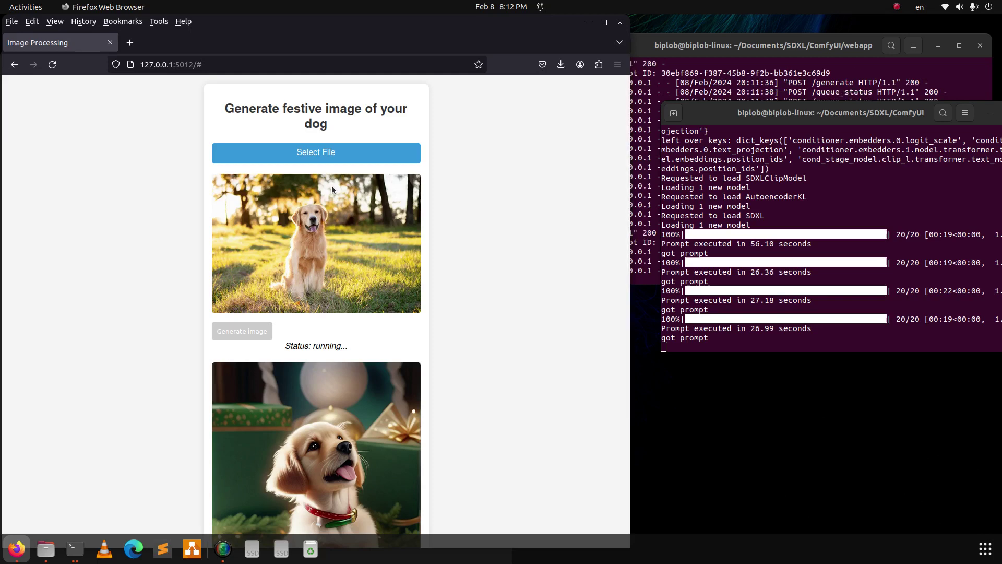
scroll(334, 293, "down", 1)
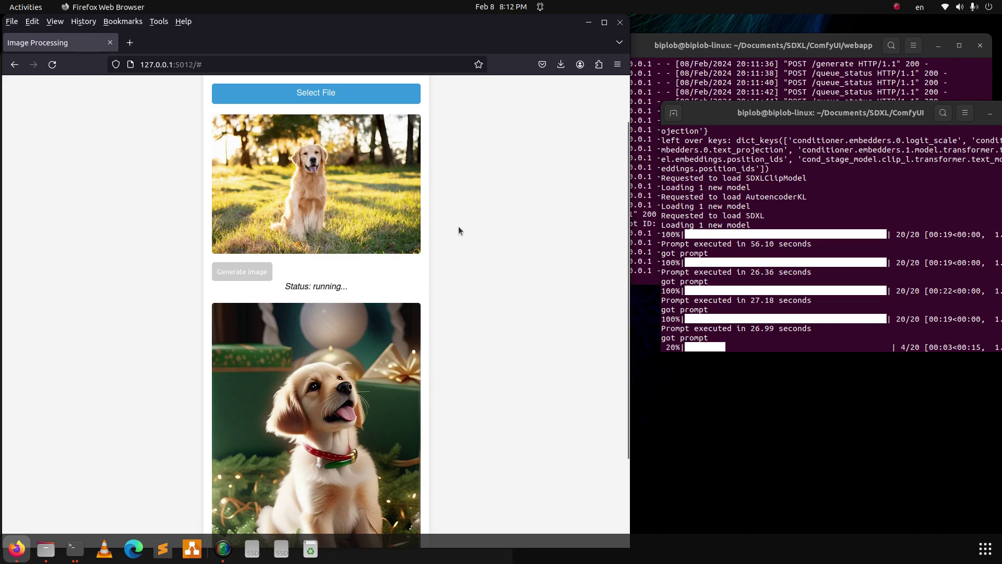
scroll(459, 227, "up", 1)
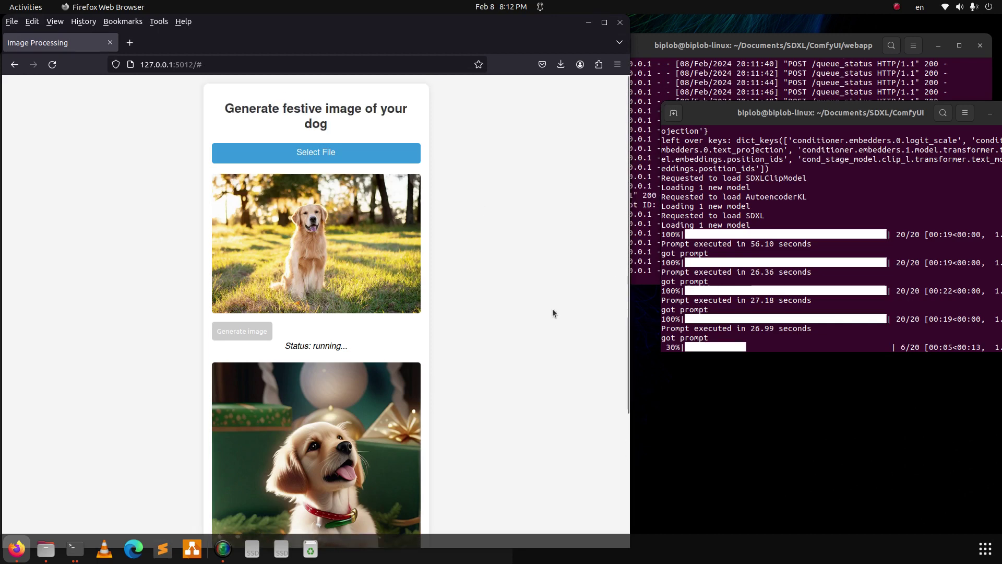
scroll(349, 377, "down", 2)
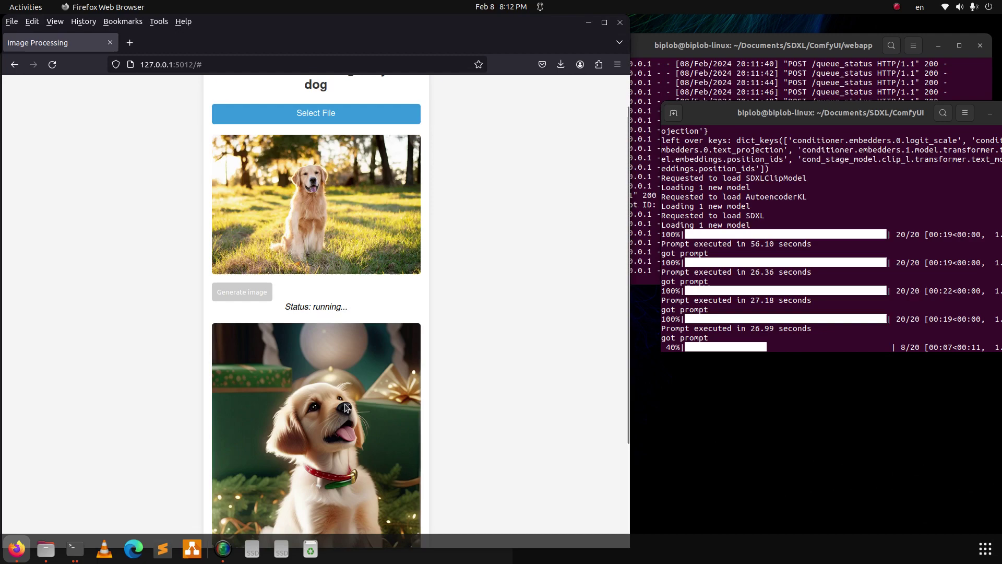
scroll(376, 251, "up", 2)
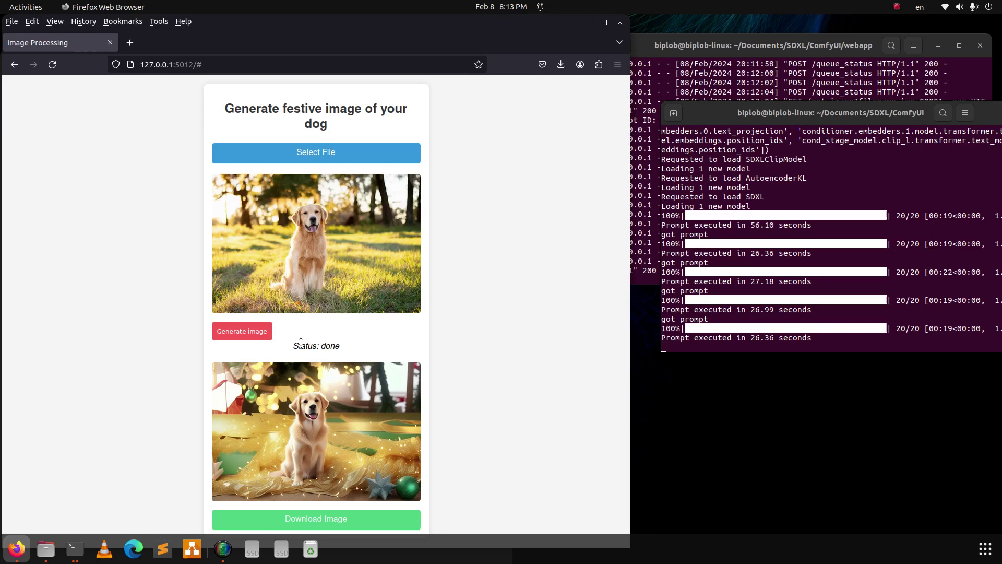
Download processed_image(5).jpg, preview the festive golden retriever in Image Viewer, then close it.
left_click(330, 518)
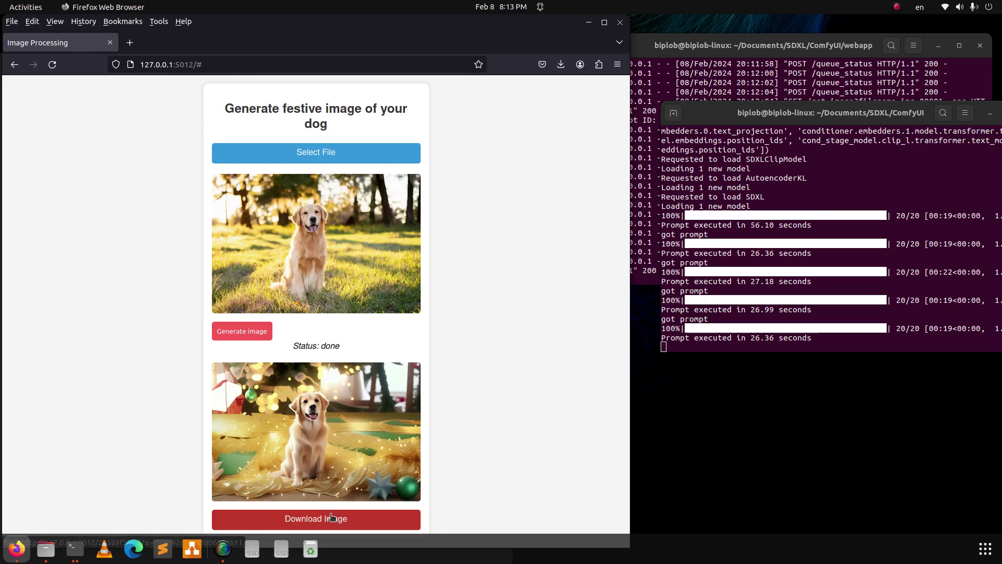
left_click(448, 85)
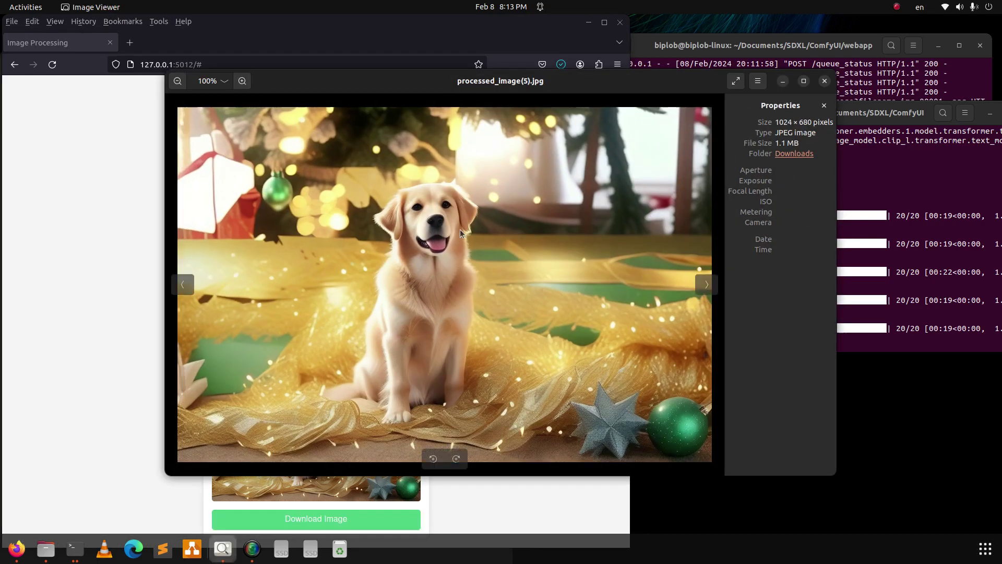
left_click_drag(303, 81, 563, 84)
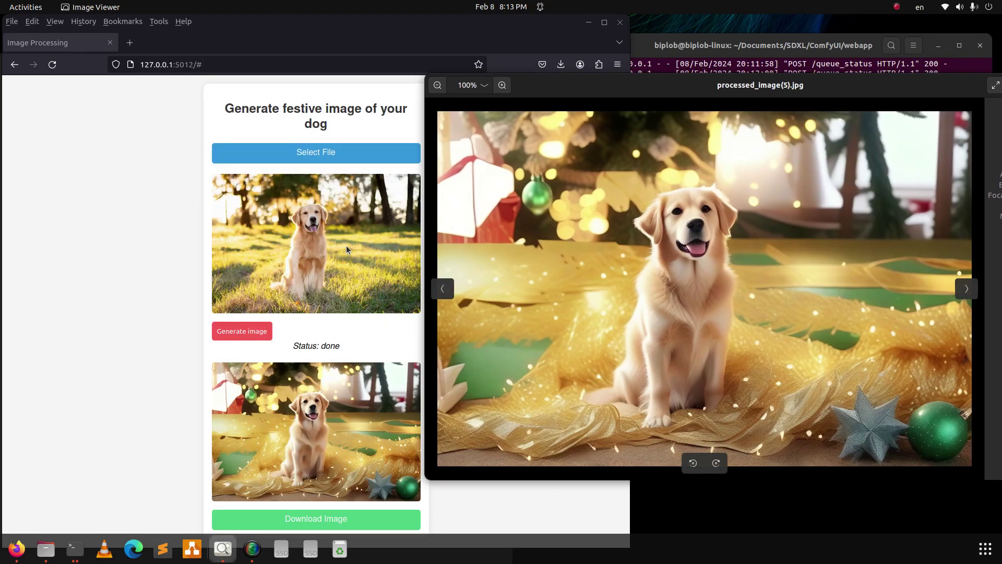
left_click_drag(819, 85, 584, 109)
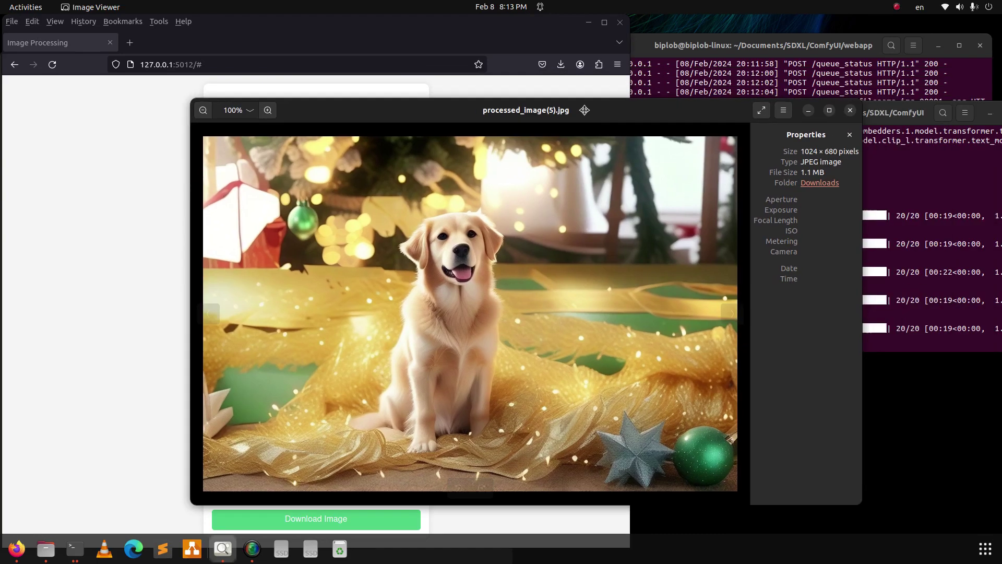
left_click(848, 113)
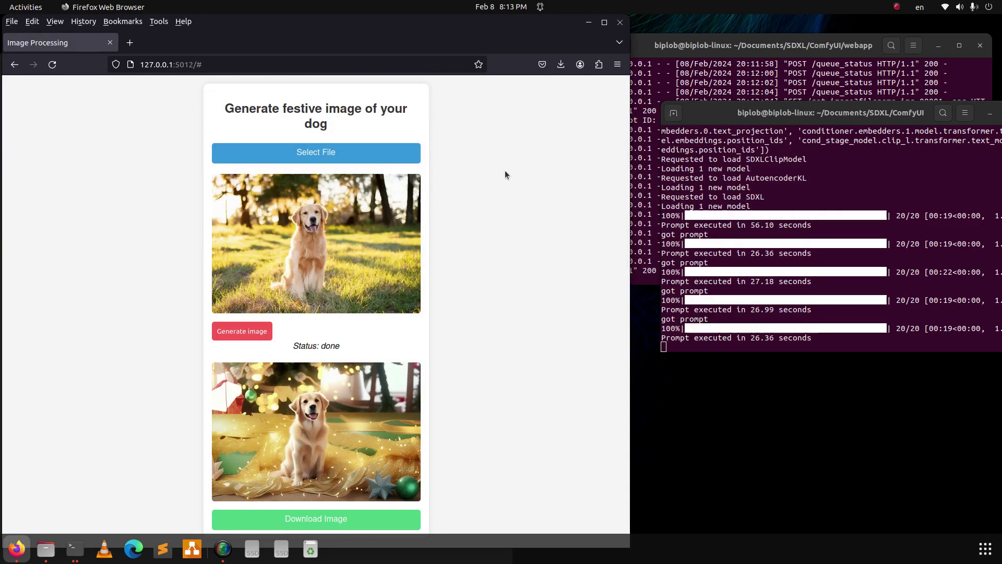